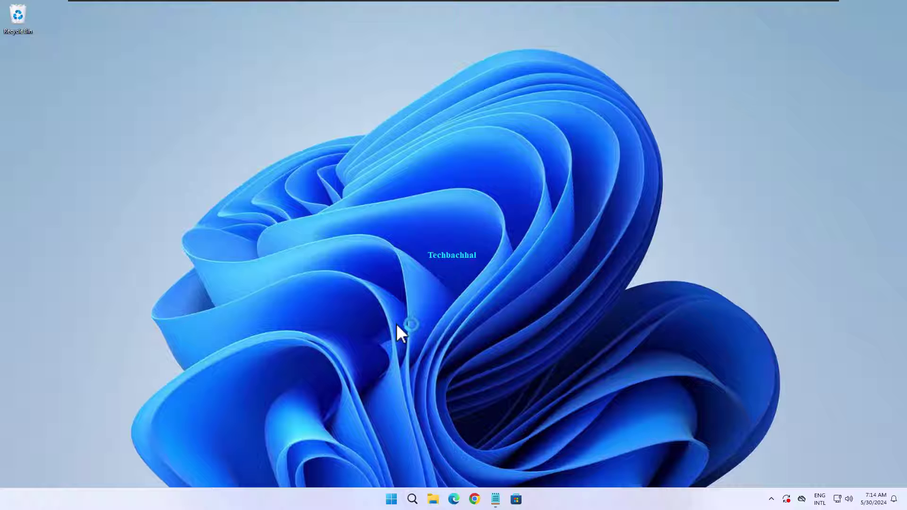
# Open Settings from the Start right-click menu and go to System > Troubleshoot > Other trouble-shooters.
pyautogui.rightClick(392, 499)
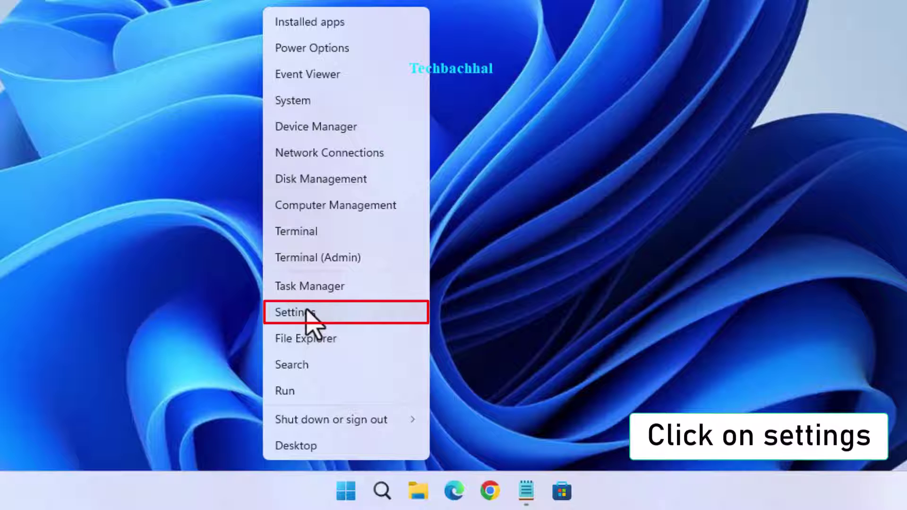
pyautogui.click(307, 313)
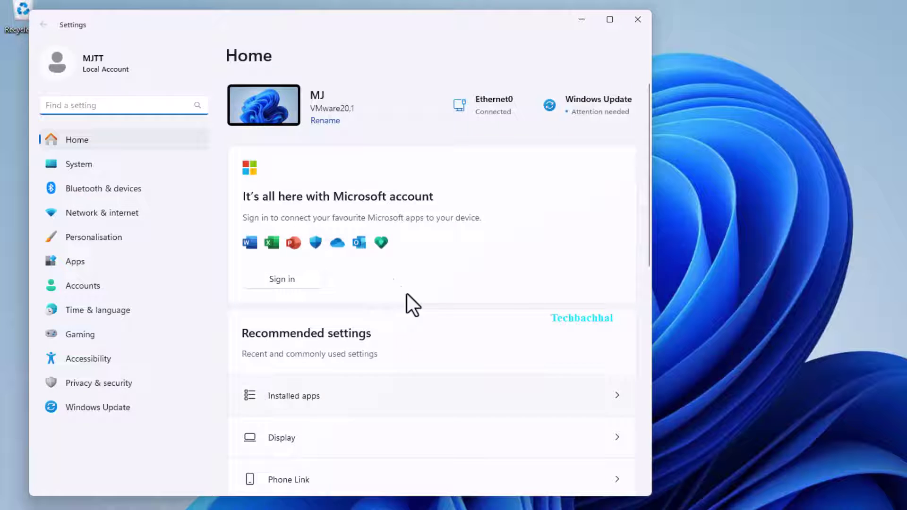
pyautogui.click(102, 168)
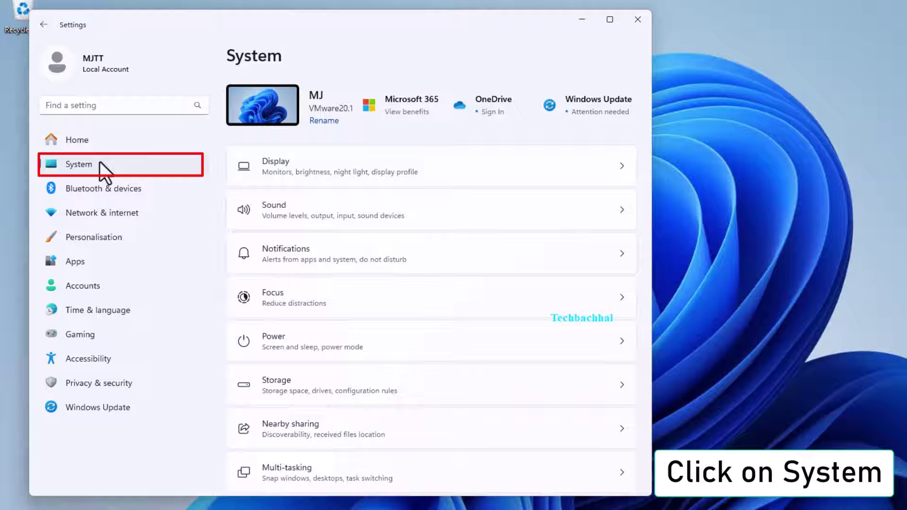
pyautogui.scroll(-2, 352, 367)
pyautogui.scroll(-4, 353, 374)
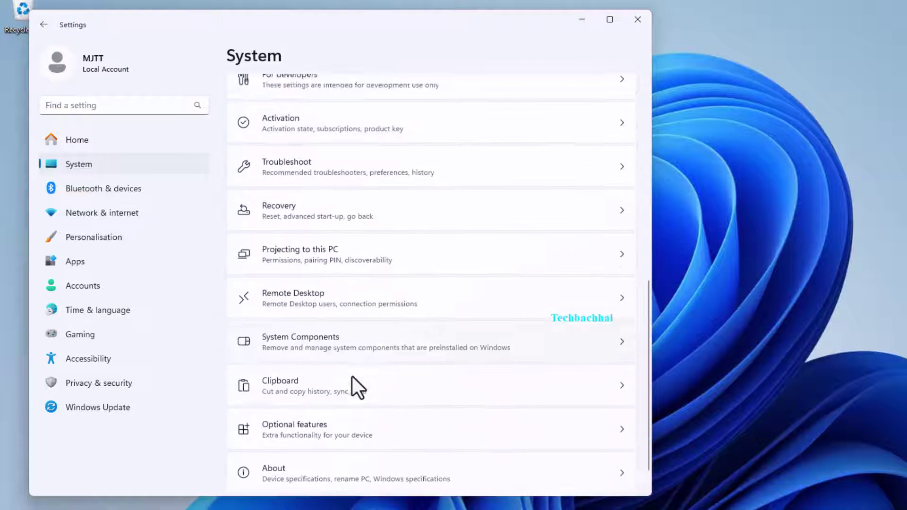
pyautogui.scroll(-1, 353, 374)
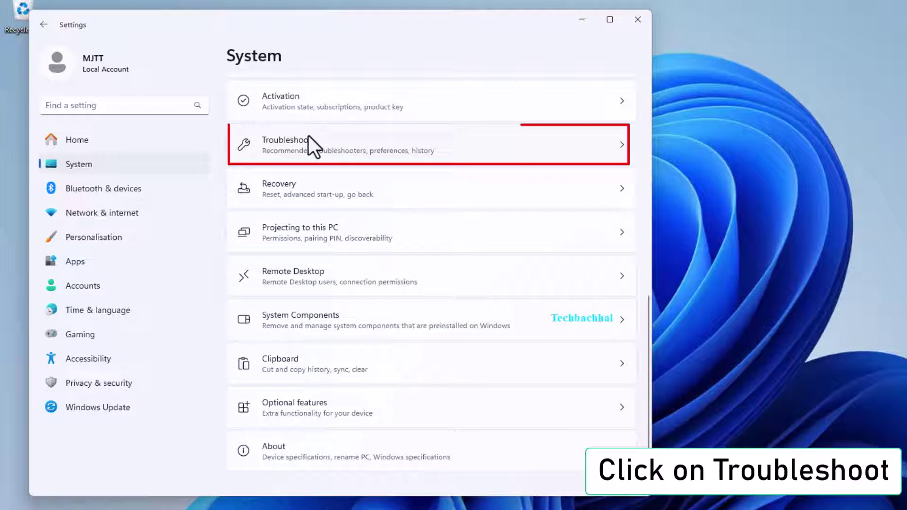
pyautogui.click(344, 135)
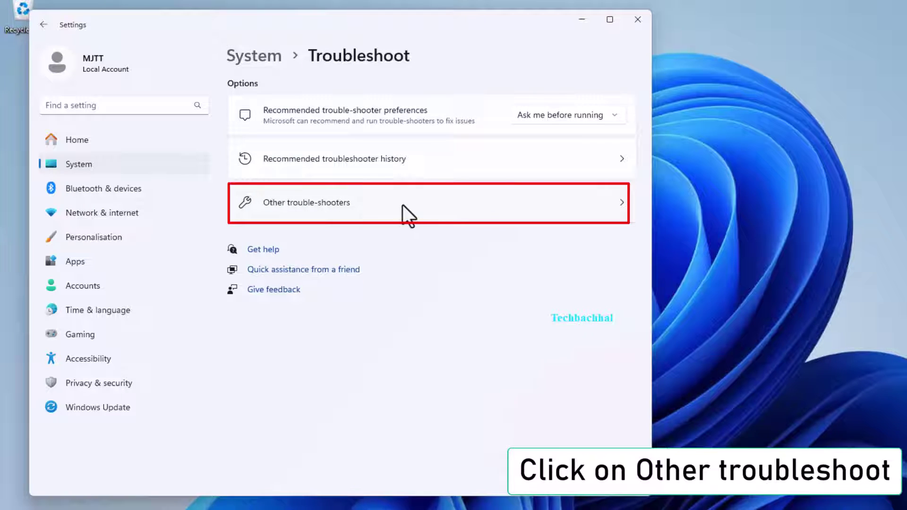
pyautogui.click(385, 202)
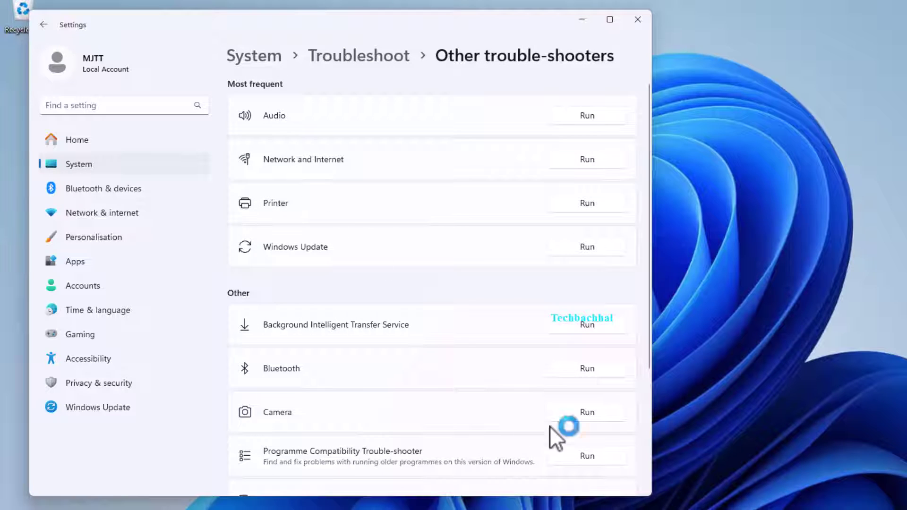
# Run the Bluetooth troubleshooter, consent to diagnostics, continue past the update check, and answer No to restart.
pyautogui.click(586, 371)
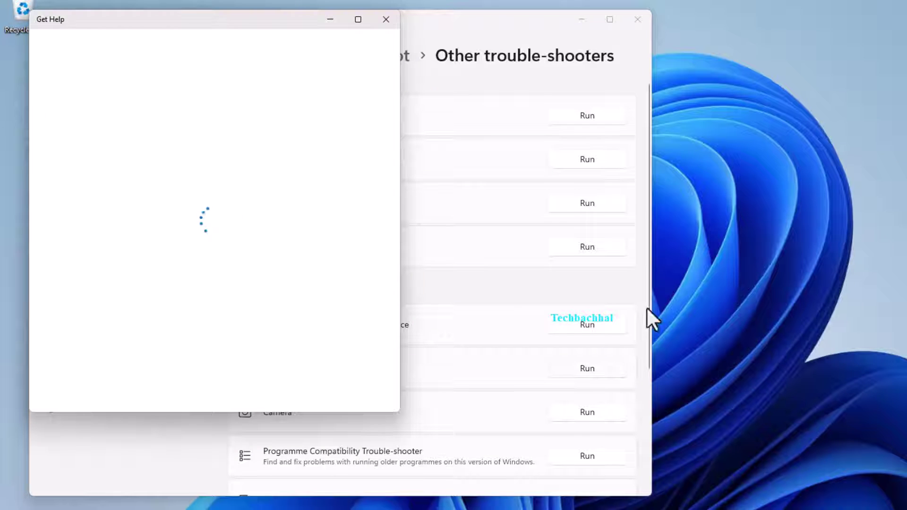
pyautogui.click(637, 18)
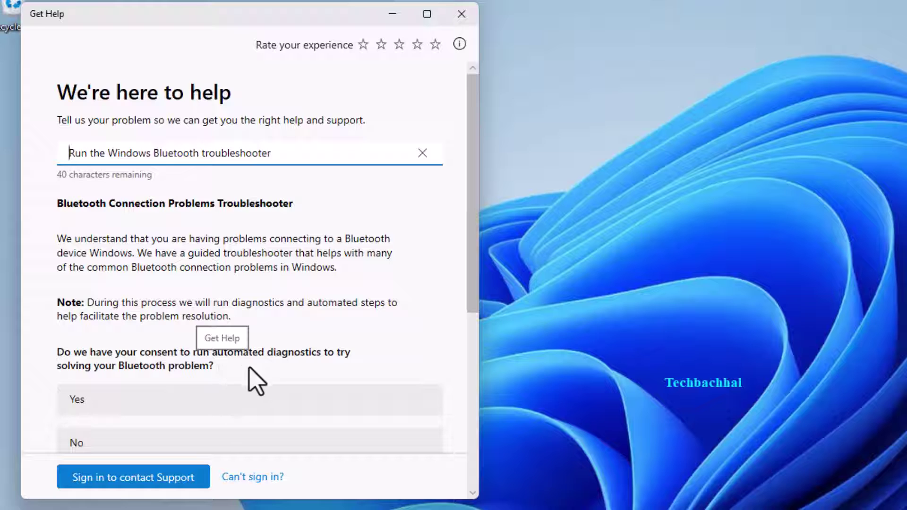
pyautogui.click(111, 402)
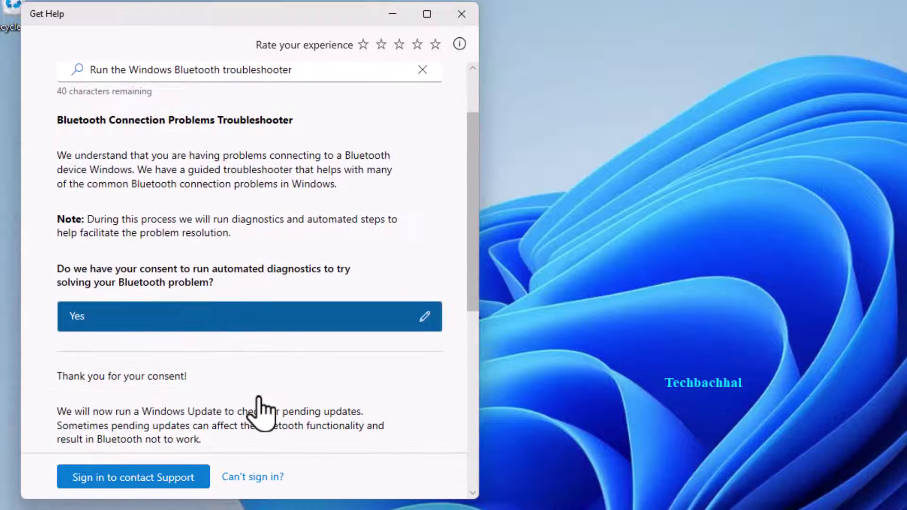
pyautogui.scroll(-2, 213, 339)
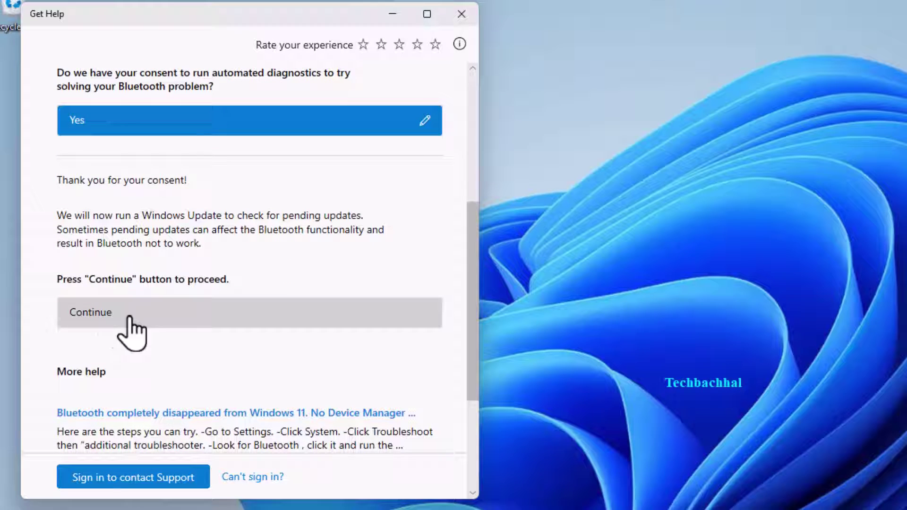
pyautogui.click(160, 315)
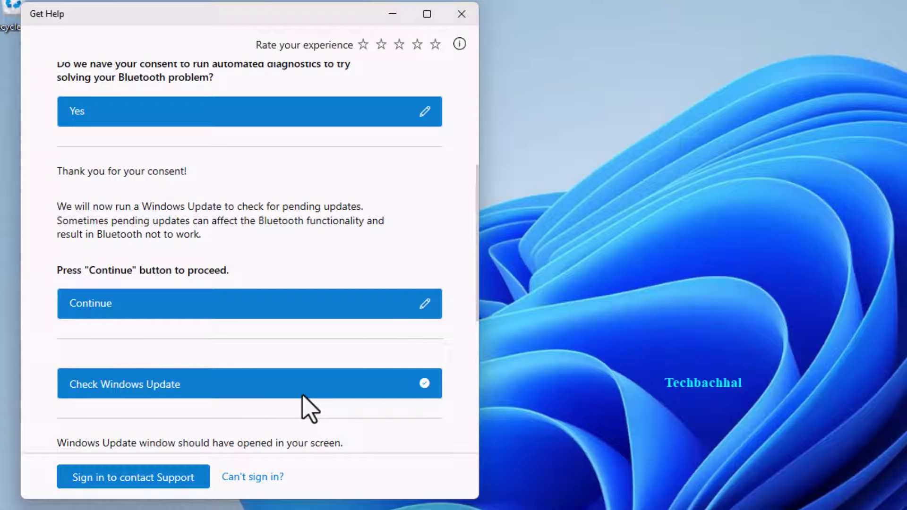
pyautogui.scroll(-2, 283, 390)
pyautogui.scroll(-2, 260, 375)
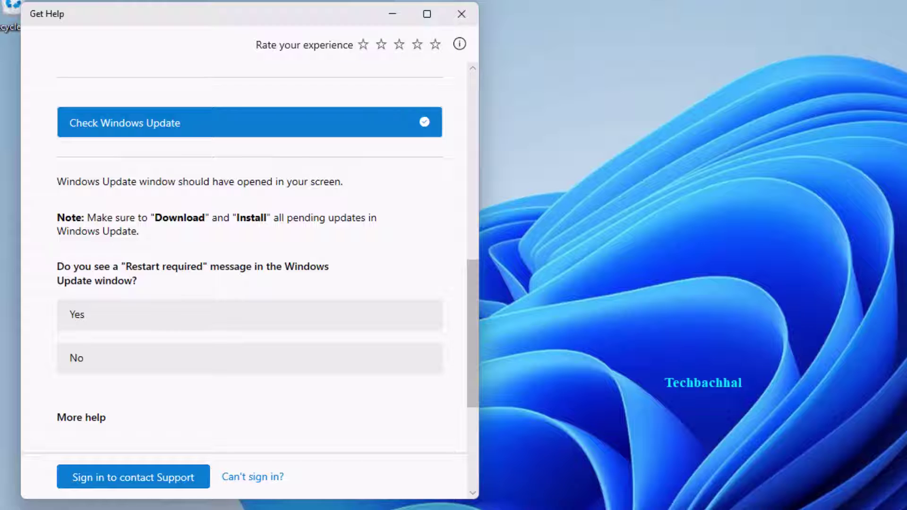
pyautogui.click(126, 363)
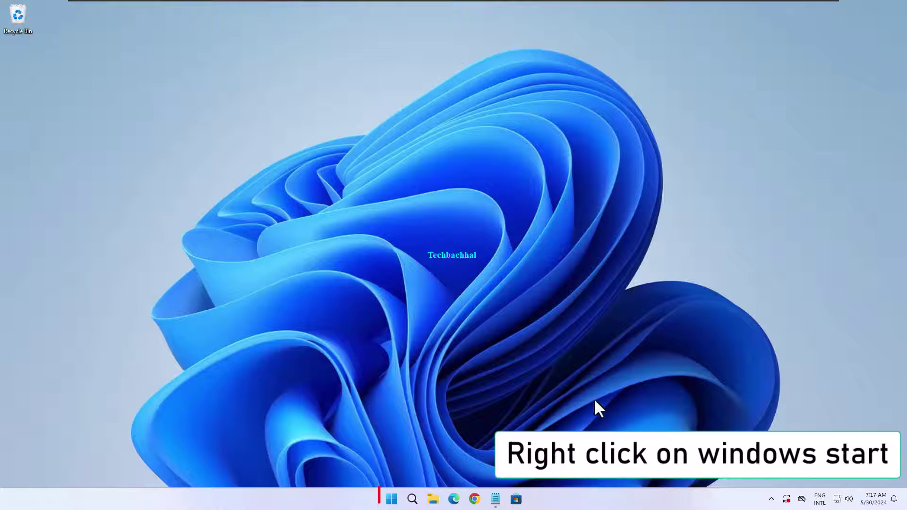
# Reopen Settings from the Start right-click menu on the Windows Update page.
pyautogui.rightClick(393, 498)
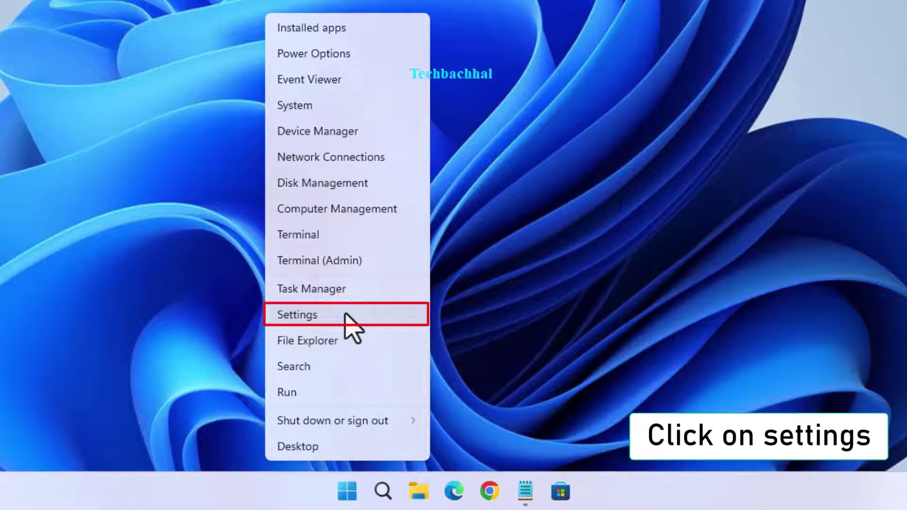
pyautogui.click(352, 318)
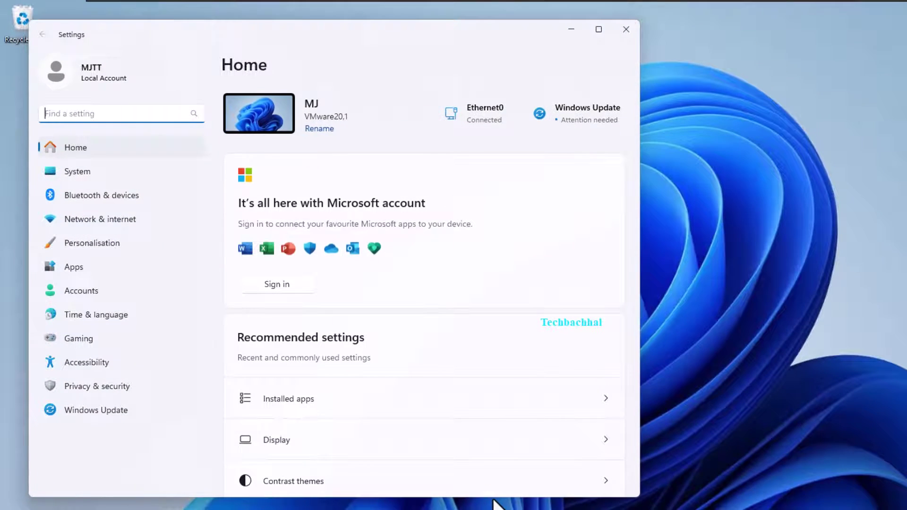
pyautogui.click(87, 411)
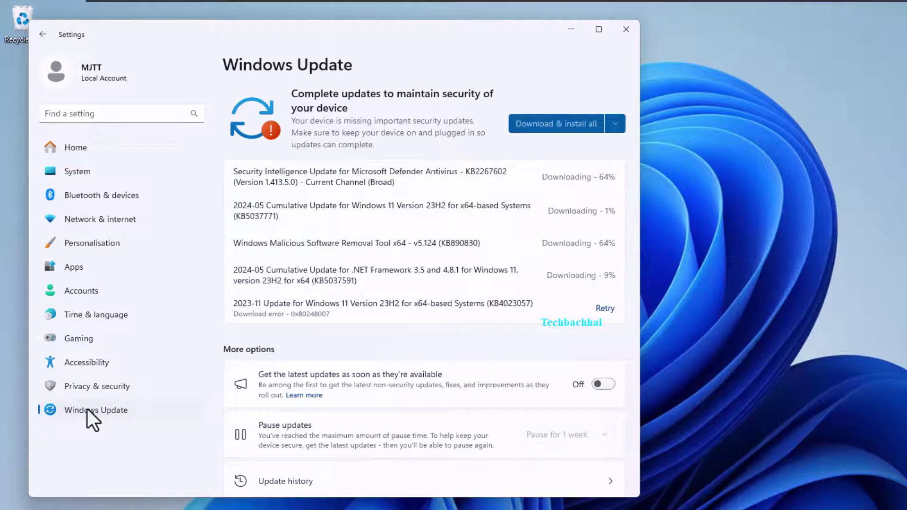
pyautogui.scroll(-3, 352, 371)
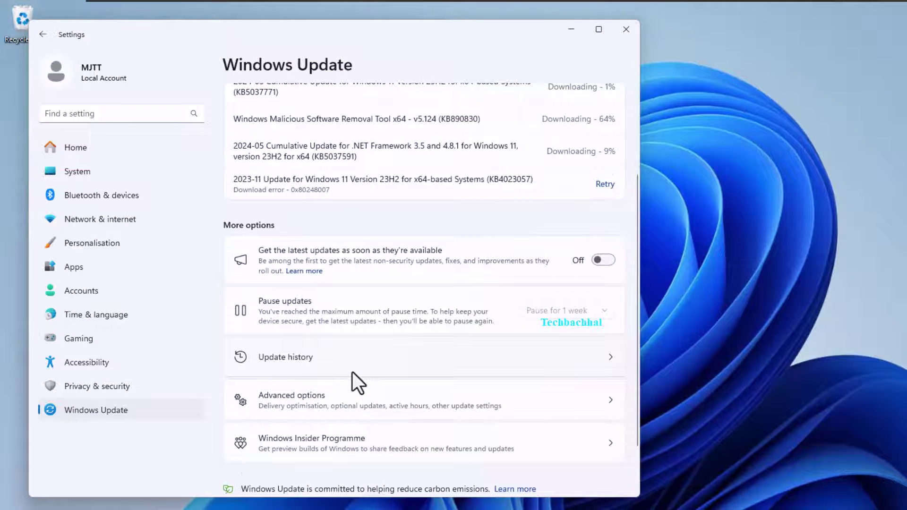
pyautogui.scroll(-2, 352, 372)
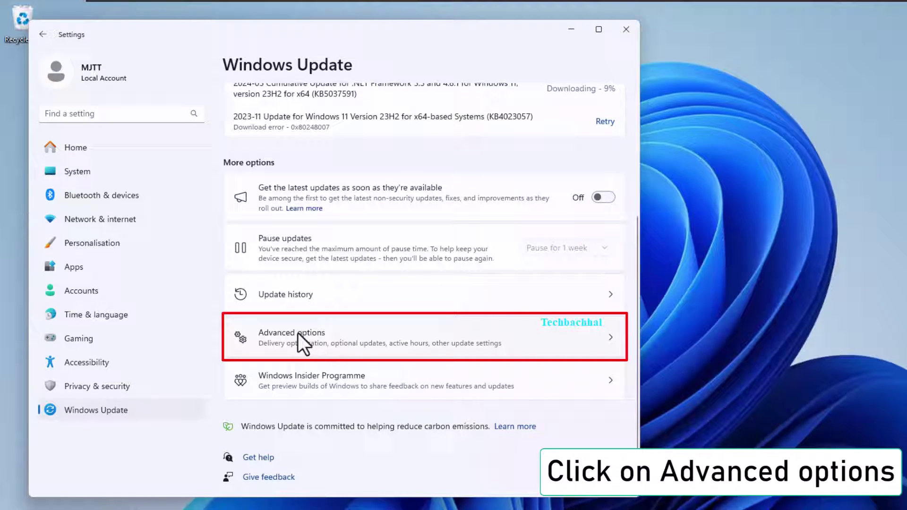
# In Advanced options > Optional updates, tick the cumulative update preview and VMware driver, then close Settings.
pyautogui.click(344, 336)
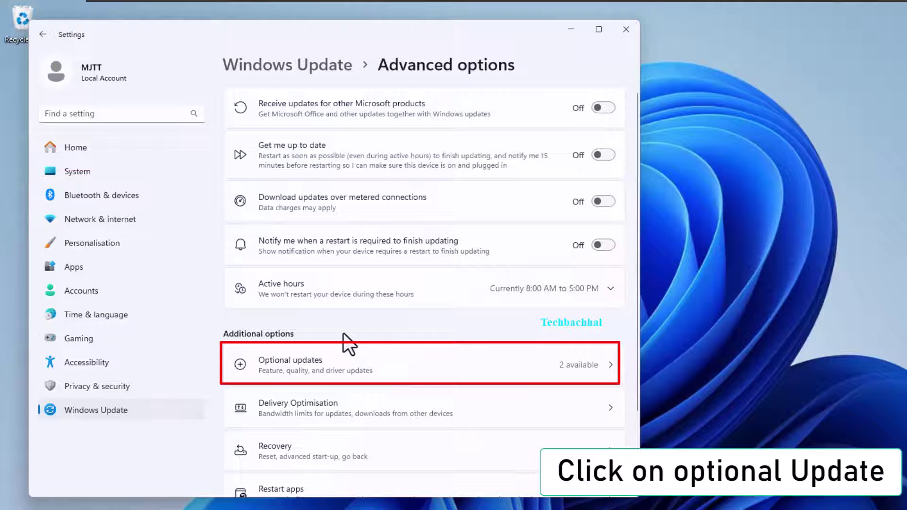
pyautogui.click(329, 364)
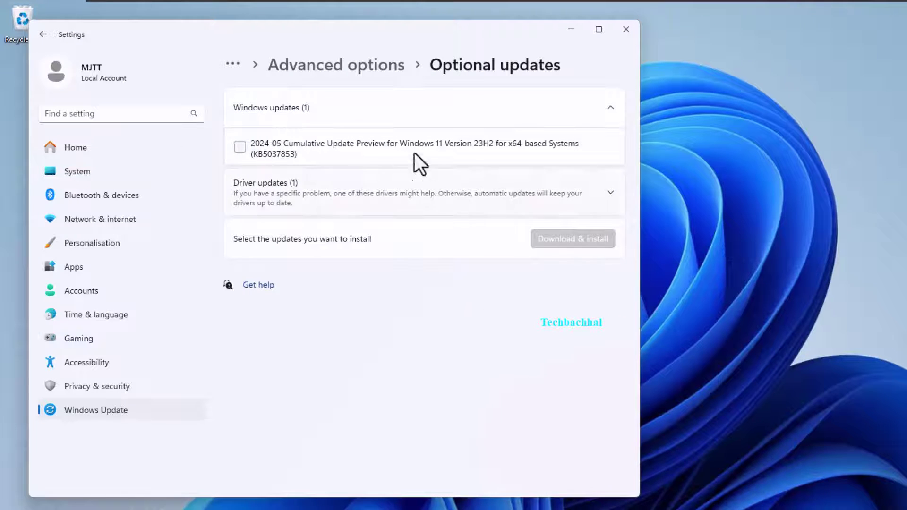
pyautogui.click(239, 148)
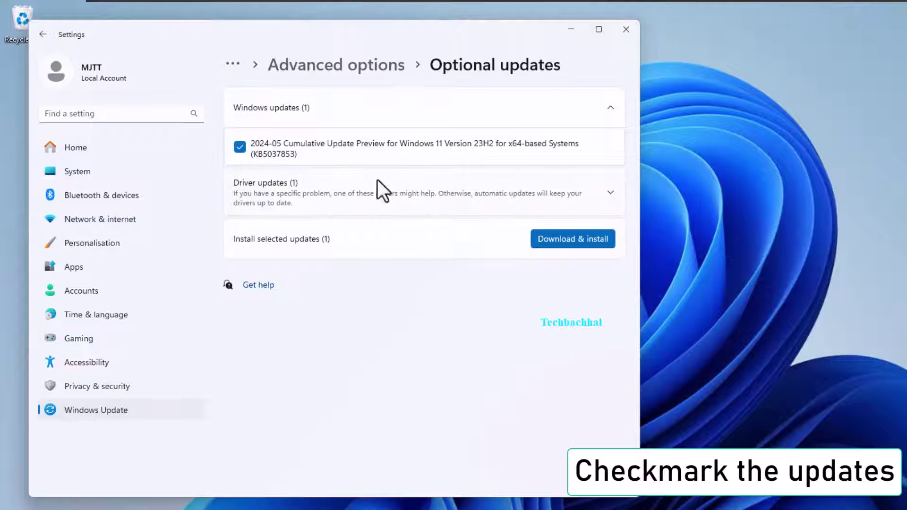
pyautogui.click(456, 190)
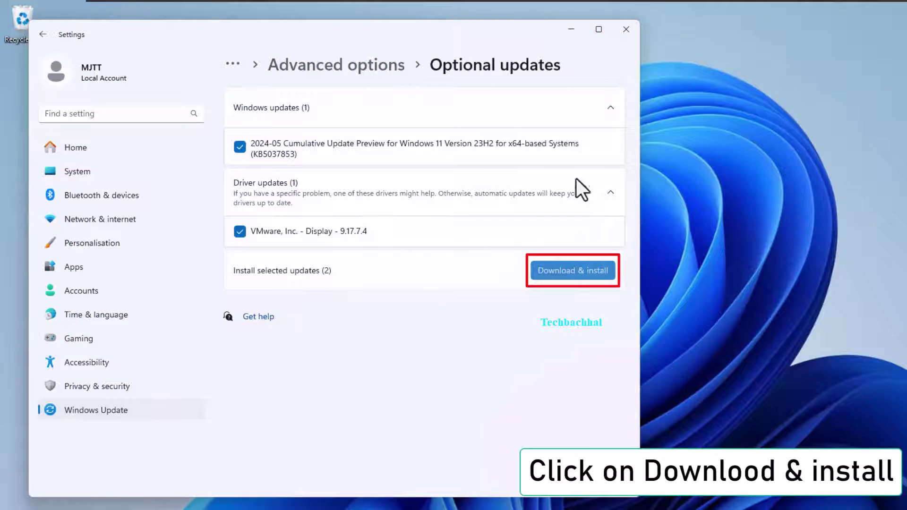
pyautogui.click(626, 31)
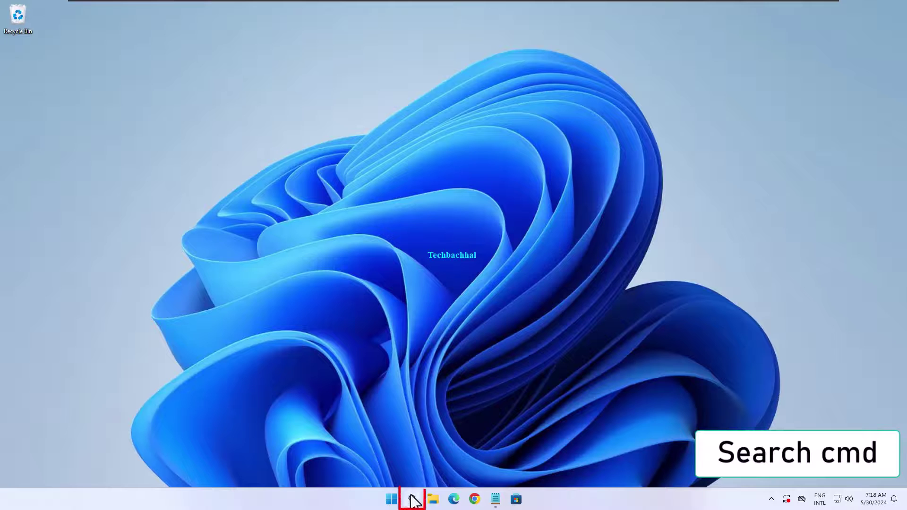
# Search for cmd and launch Command Prompt as administrator, approving the UAC prompt.
pyautogui.click(413, 500)
pyautogui.write('cmd')
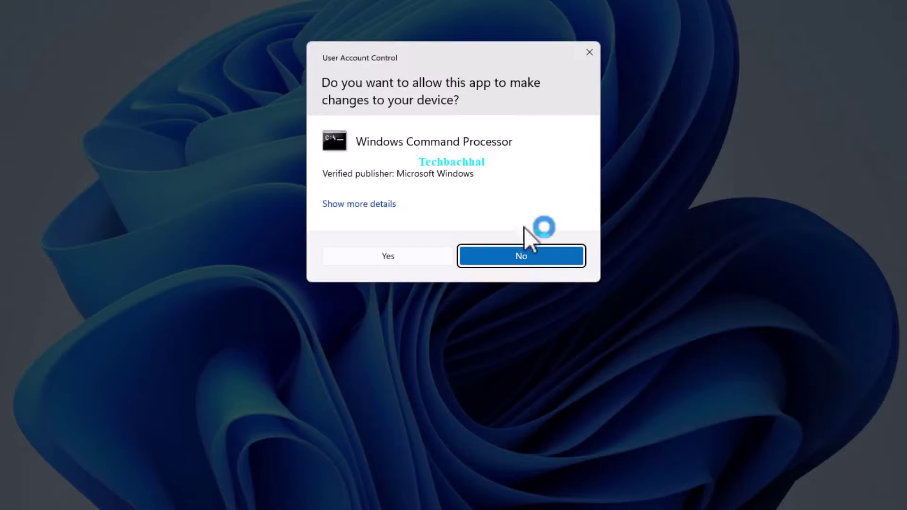
pyautogui.click(408, 257)
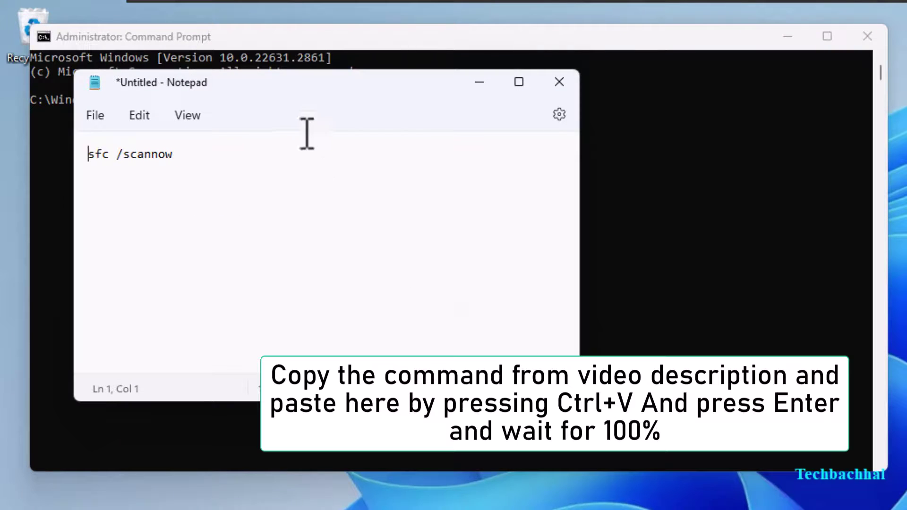
# Copy 'sfc /scannow' from Notepad, paste it into Command Prompt and run it.
pyautogui.moveTo(291, 88); pyautogui.dragTo(585, 107)
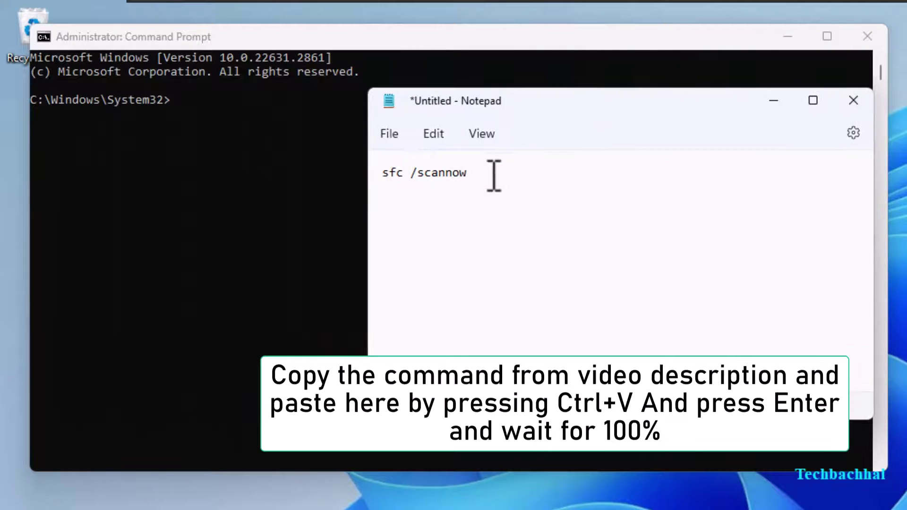
pyautogui.moveTo(492, 175); pyautogui.dragTo(362, 180)
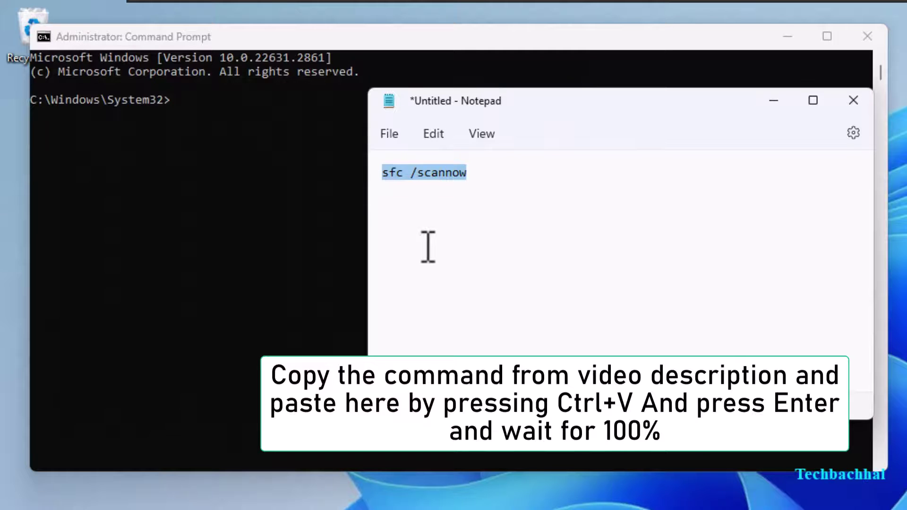
pyautogui.click(774, 102)
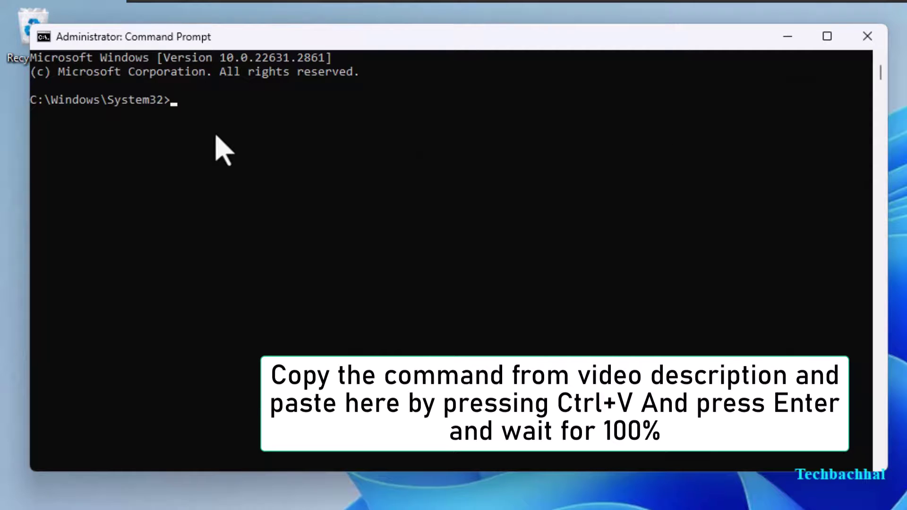
pyautogui.write('sfc /scannow')
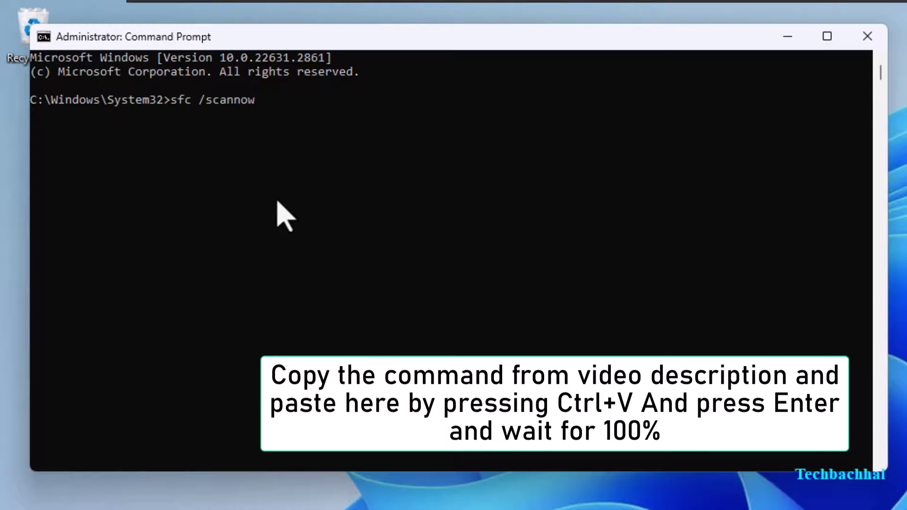
pyautogui.press('Return')
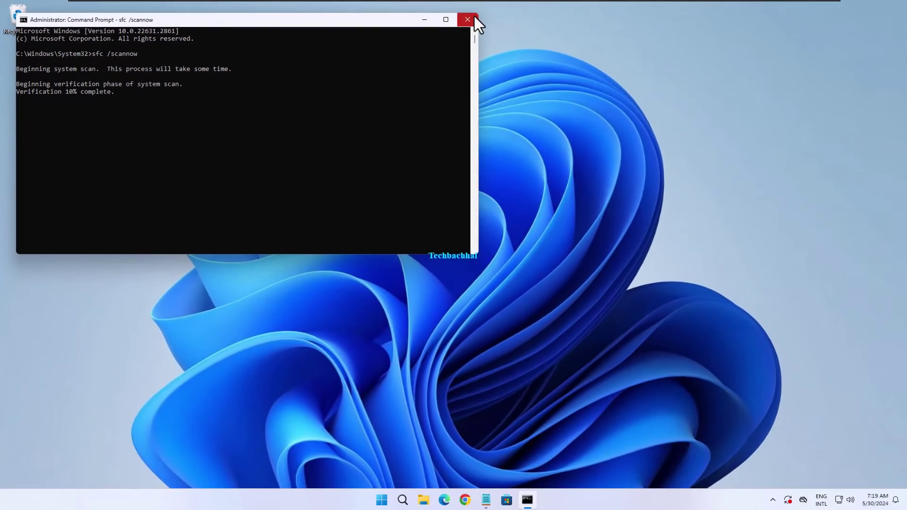
# Close Command Prompt and choose Restart from the Start button's Shut down or sign out menu.
pyautogui.click(474, 16)
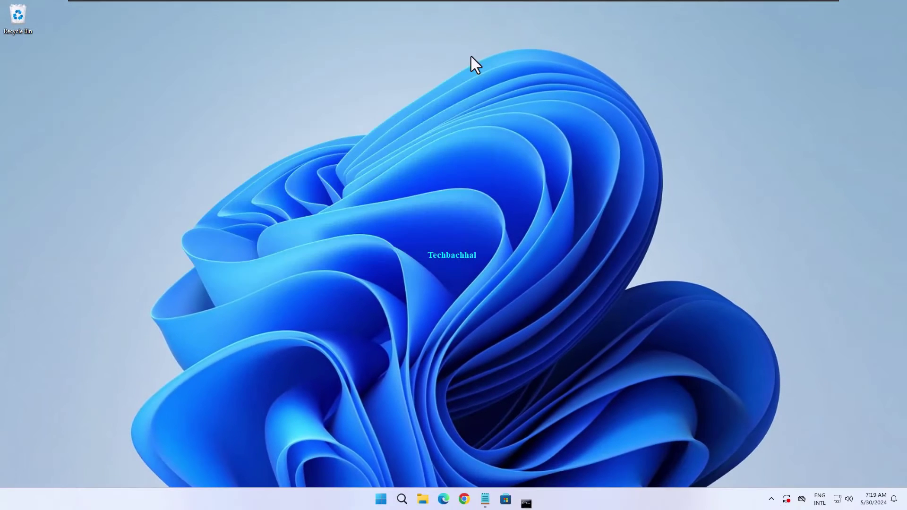
pyautogui.rightClick(391, 498)
pyautogui.moveTo(329, 417)
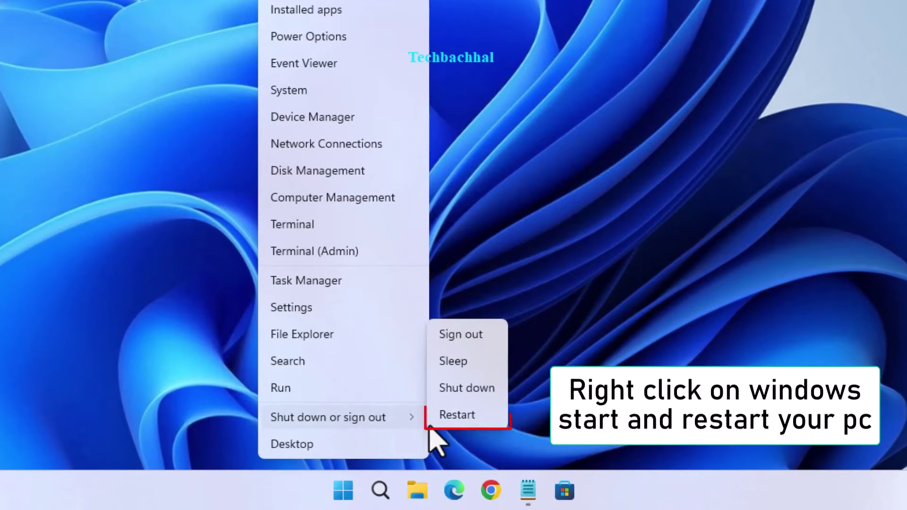
pyautogui.click(457, 415)
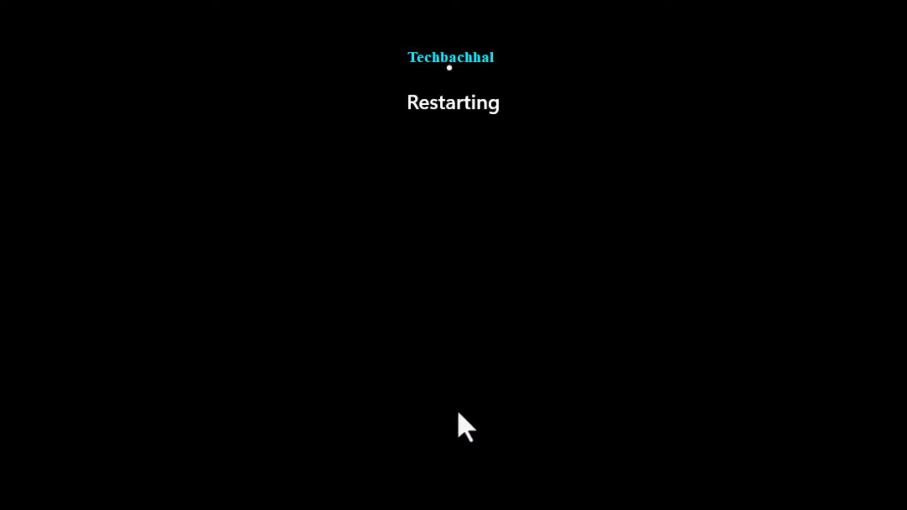